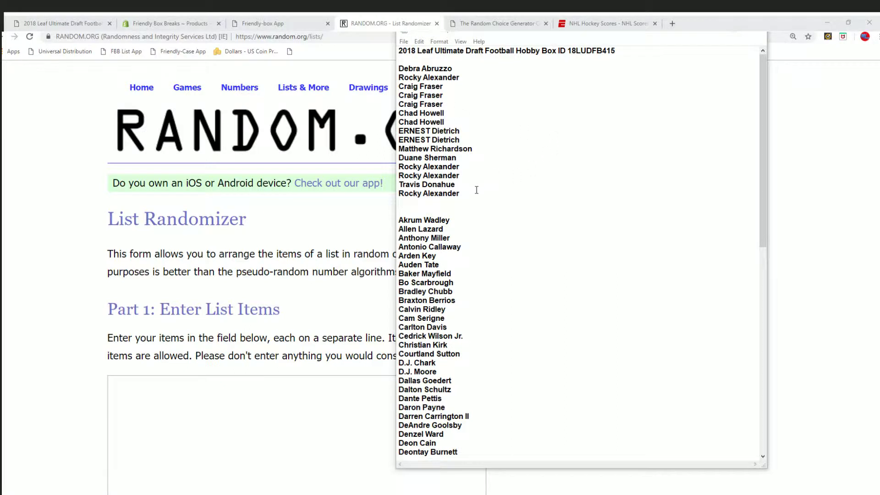
Paste the owner names from Notepad into the List Items box
drag(476, 195, 411, 68)
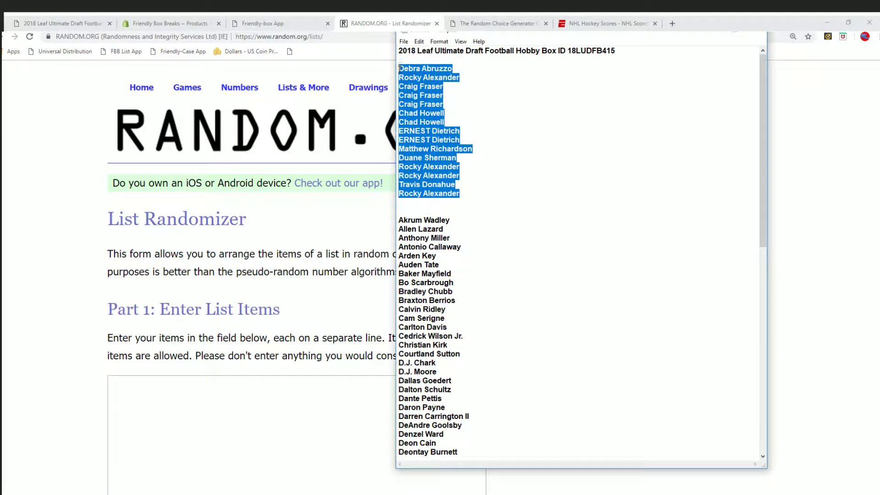
click(151, 402)
key(ctrl+v)
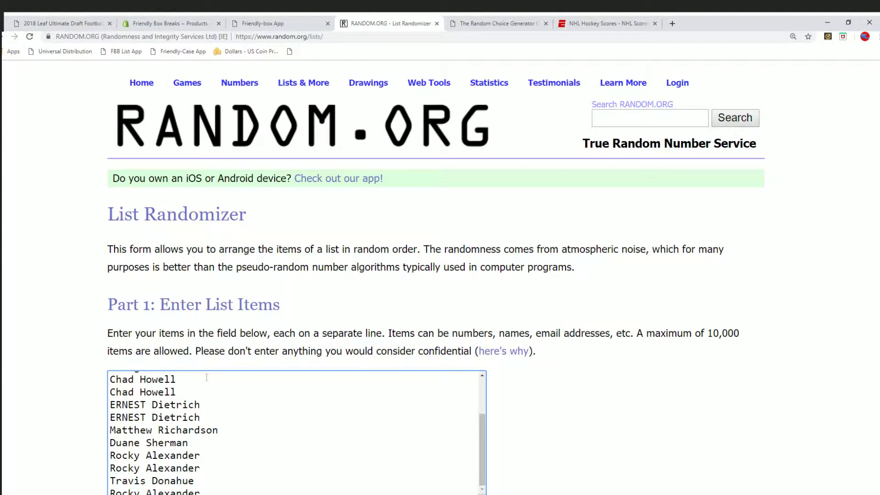
right_click(206, 377)
key(Escape)
scroll(412, 316, down, 3)
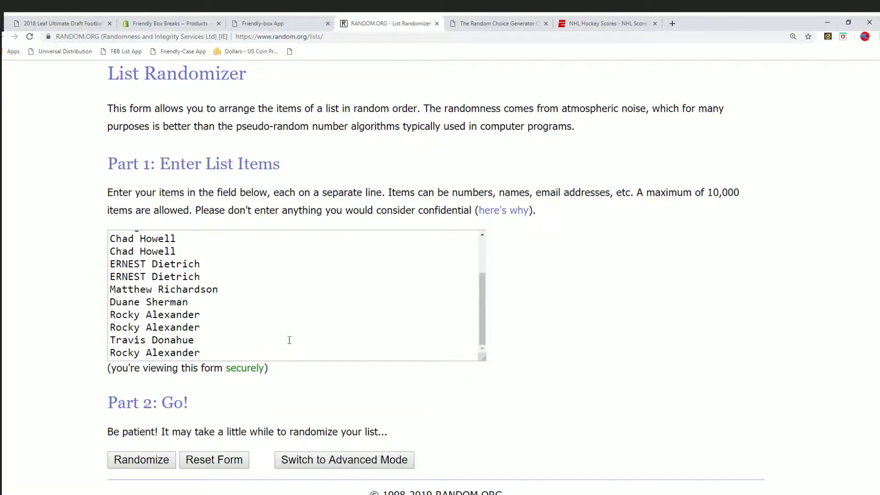
scroll(289, 340, down, 1)
click(232, 307)
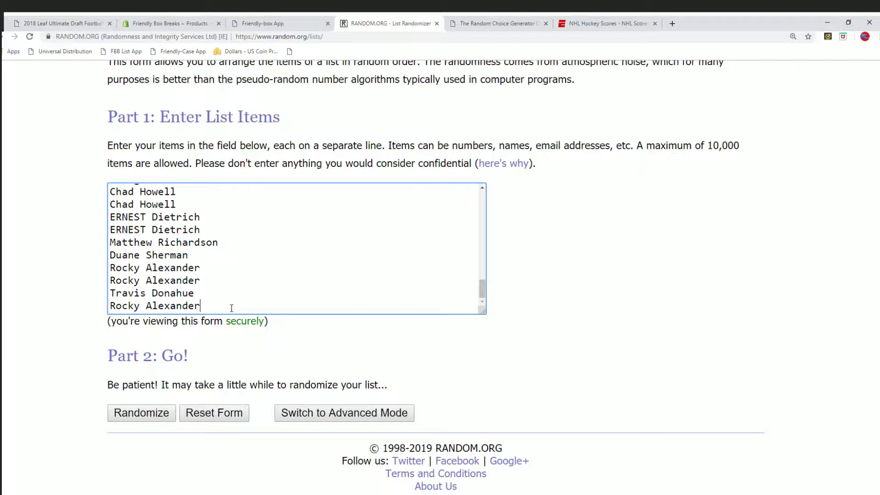
key(Return)
key(BackSpace)
Randomize the owner list repeatedly, then select the full 75-item result
click(141, 412)
scroll(421, 271, down, 5)
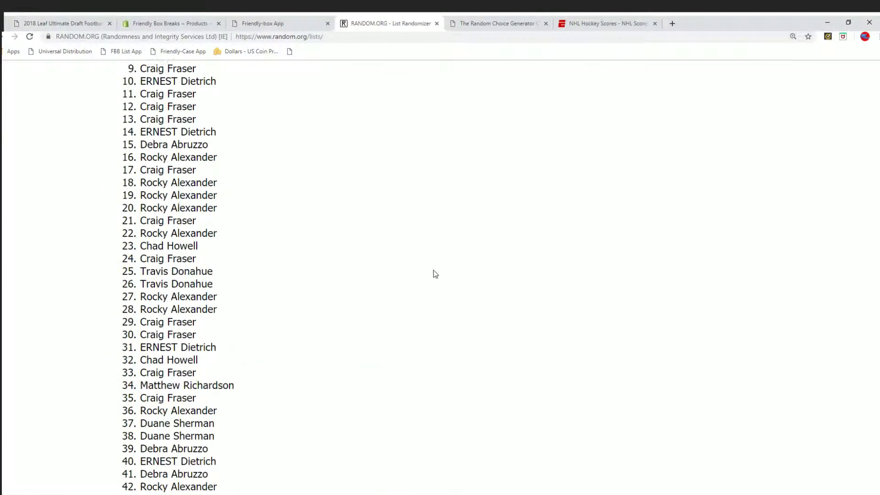
scroll(419, 272, down, 5)
scroll(420, 272, down, 5)
scroll(381, 279, down, 3)
scroll(381, 279, down, 3)
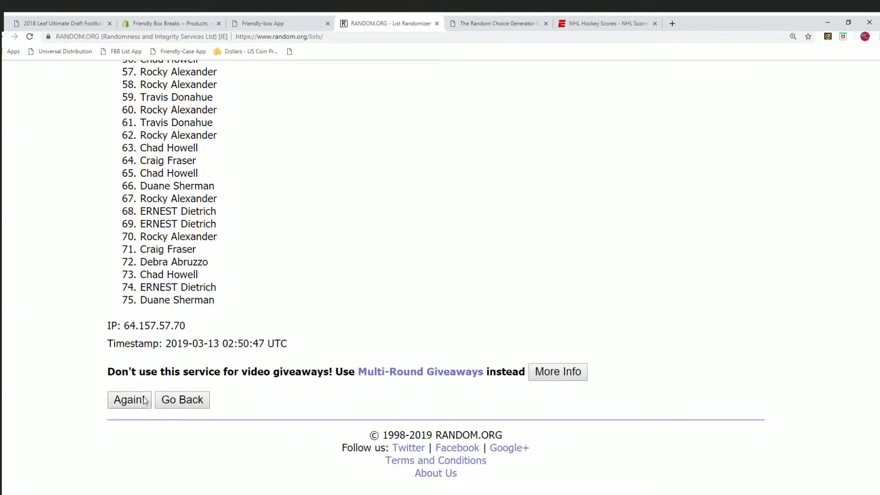
scroll(130, 399, down, 5)
scroll(130, 400, down, 5)
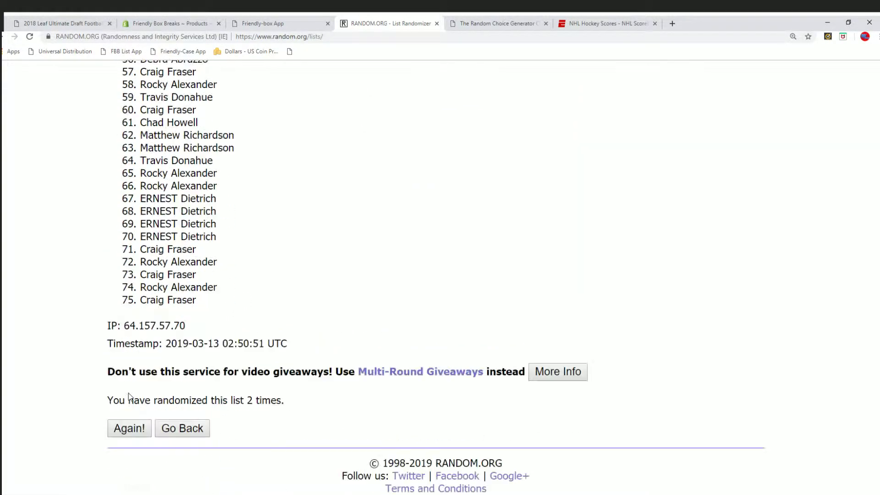
scroll(129, 400, down, 3)
click(129, 406)
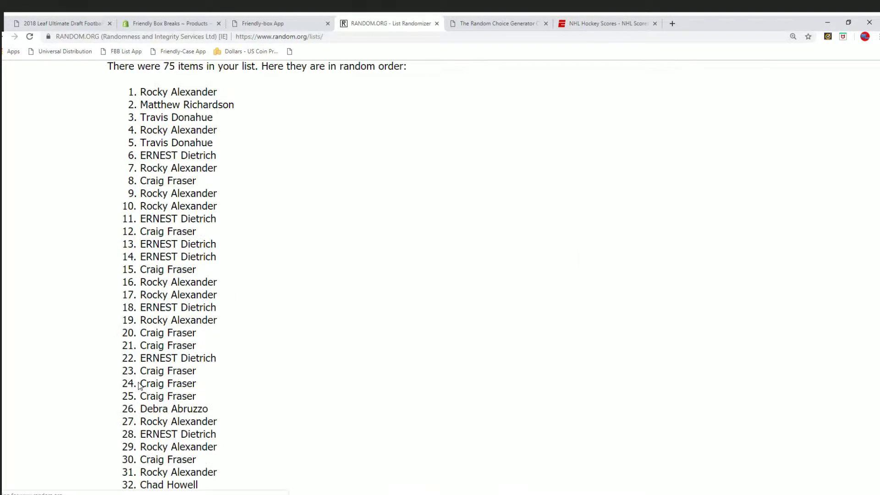
scroll(134, 397, down, 5)
scroll(134, 397, down, 5)
click(134, 400)
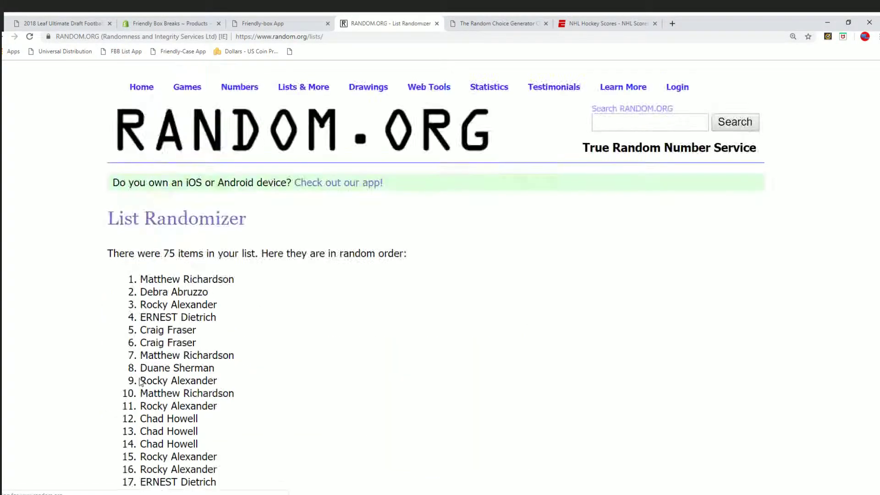
scroll(137, 402, down, 5)
scroll(145, 406, down, 5)
click(146, 396)
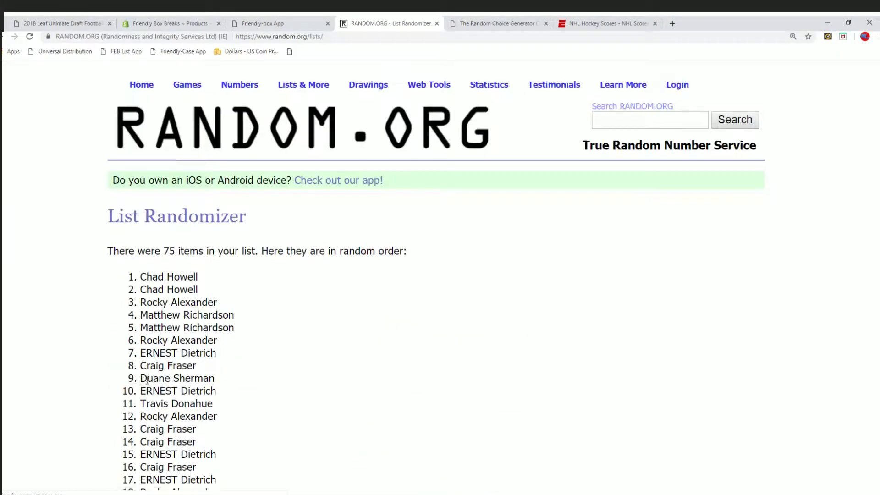
scroll(141, 392, down, 5)
scroll(138, 390, down, 5)
click(131, 401)
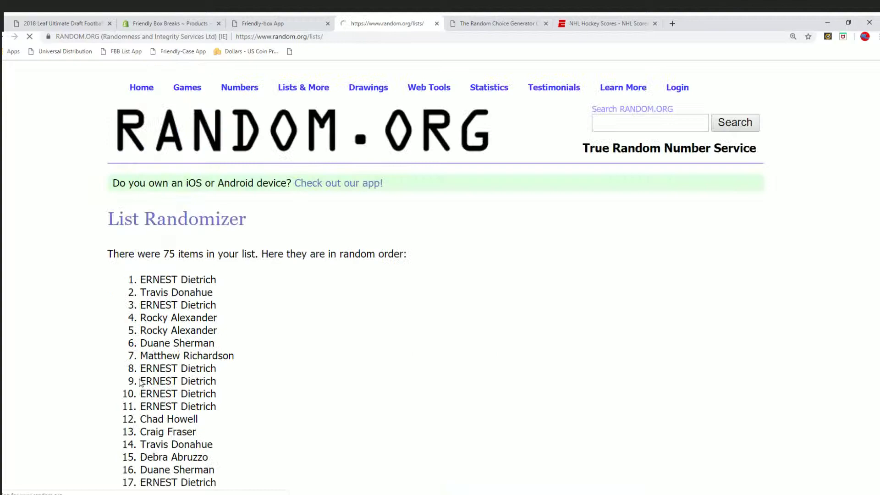
scroll(137, 392, down, 5)
scroll(142, 384, down, 5)
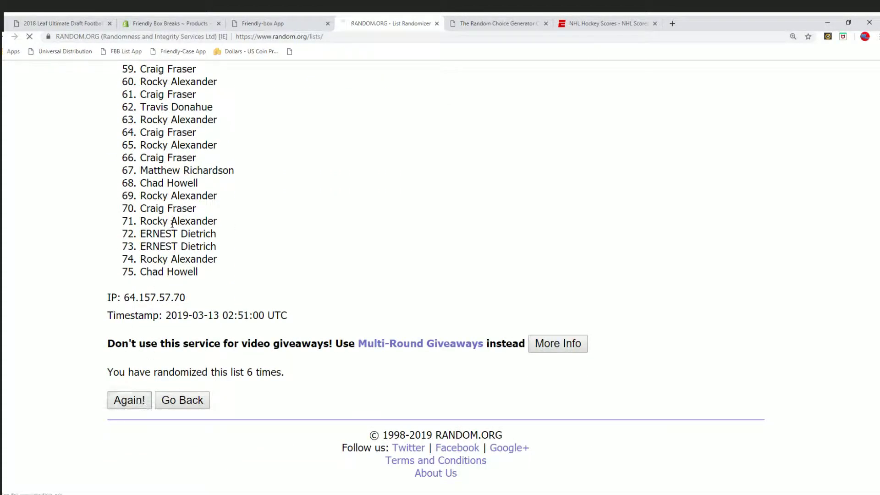
drag(141, 279, 226, 481)
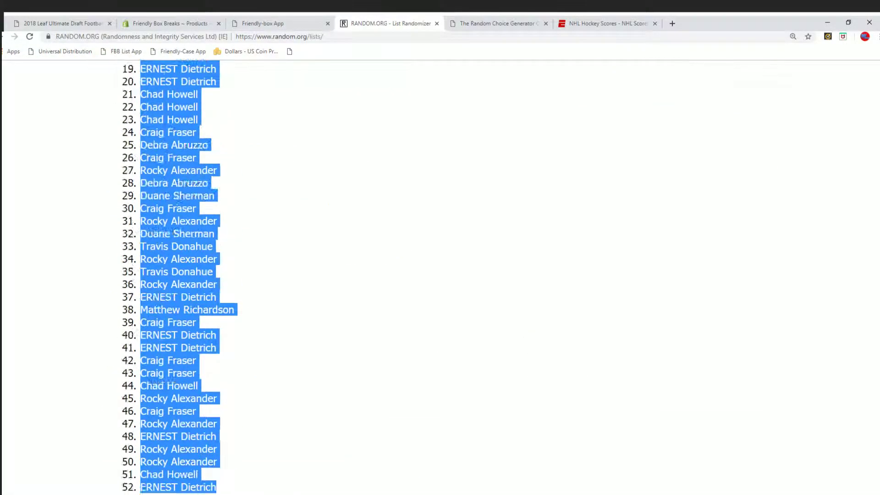
drag(226, 400, 226, 274)
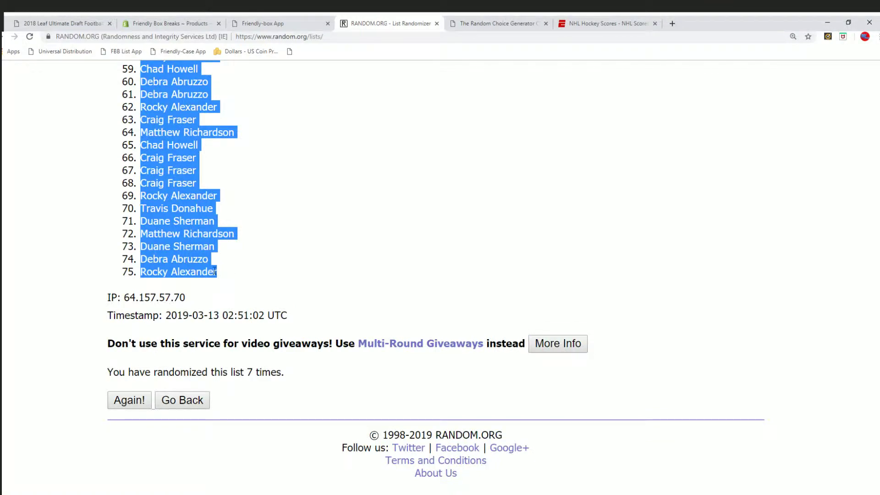
Copy the shuffled owner names and clear the old names from column B in Excel
right_click(217, 271)
click(227, 287)
right_click(179, 488)
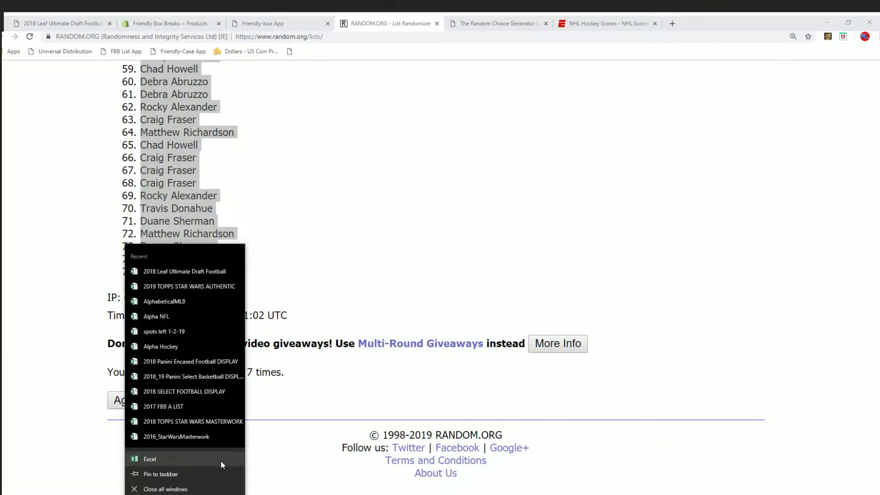
click(212, 470)
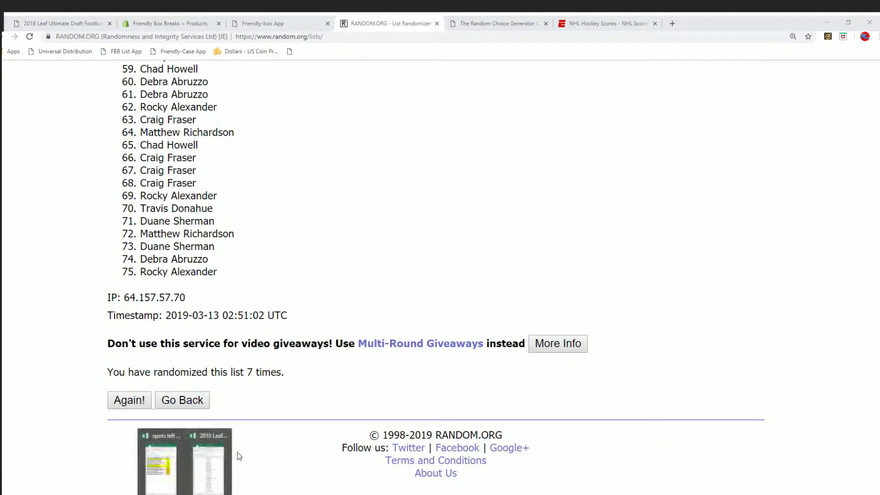
click(210, 462)
key(Delete)
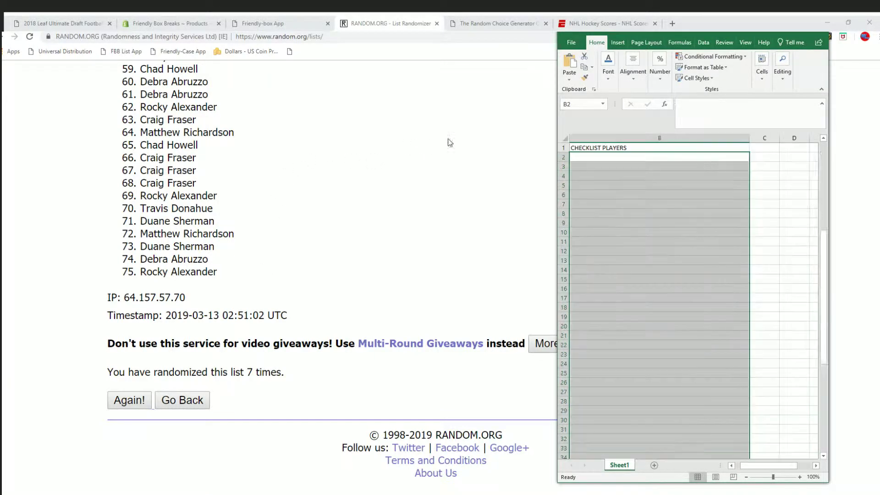
Paste the names into A2 as plain text and autofit column A
click(733, 466)
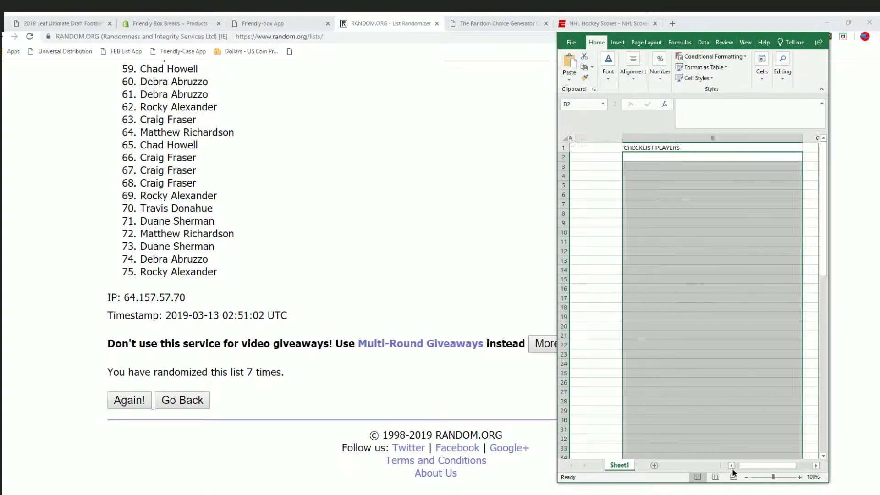
click(639, 162)
right_click(638, 162)
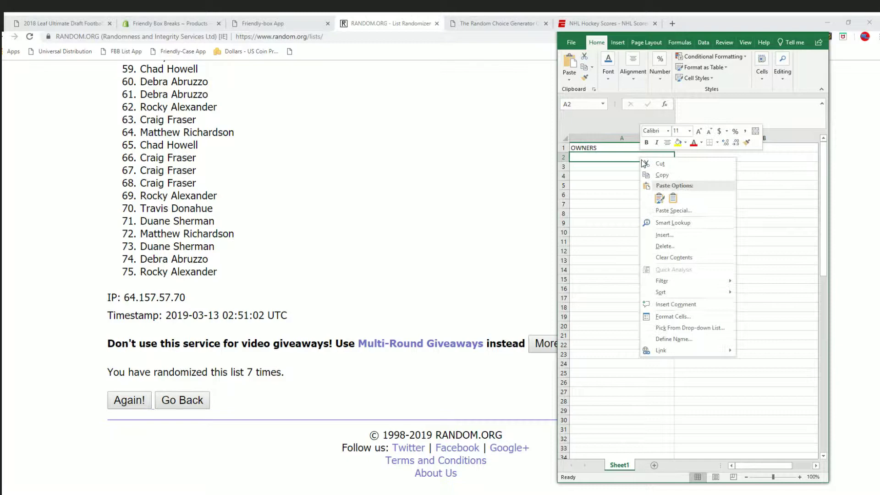
click(672, 211)
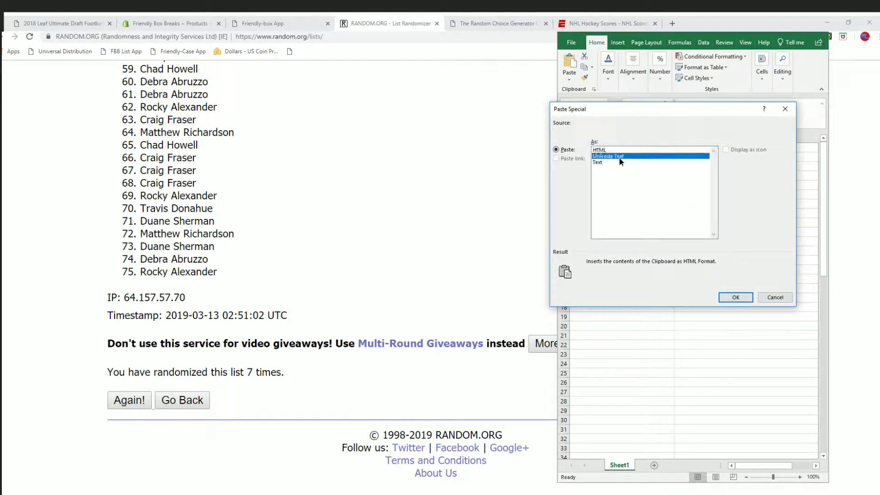
click(620, 163)
click(733, 297)
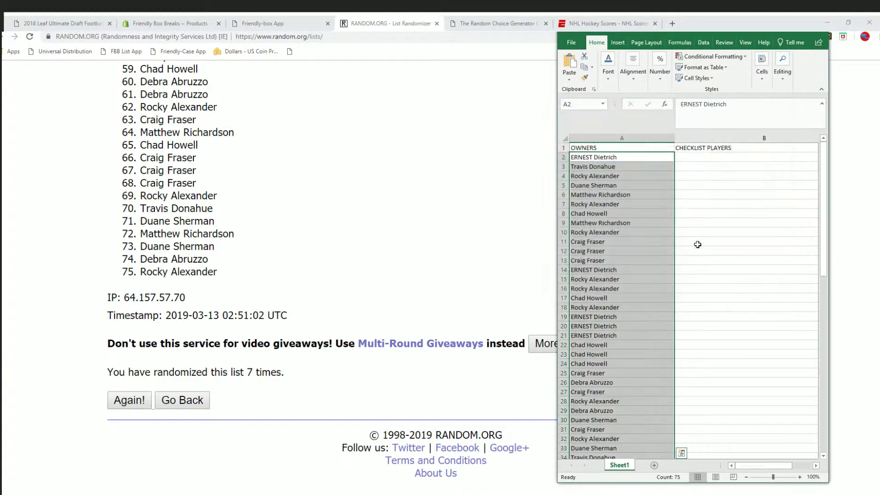
double_click(672, 138)
Load a fresh List Randomizer form and paste in the player names from Notepad
click(450, 172)
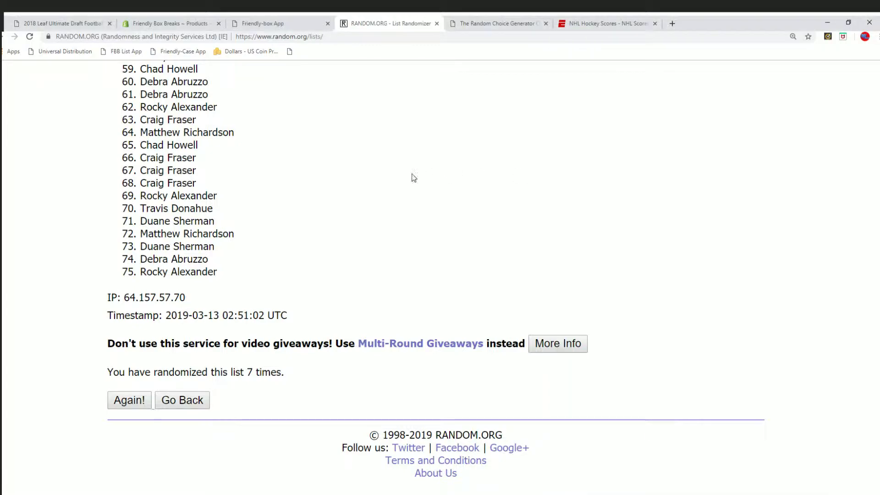
scroll(320, 162, up, 15)
click(304, 87)
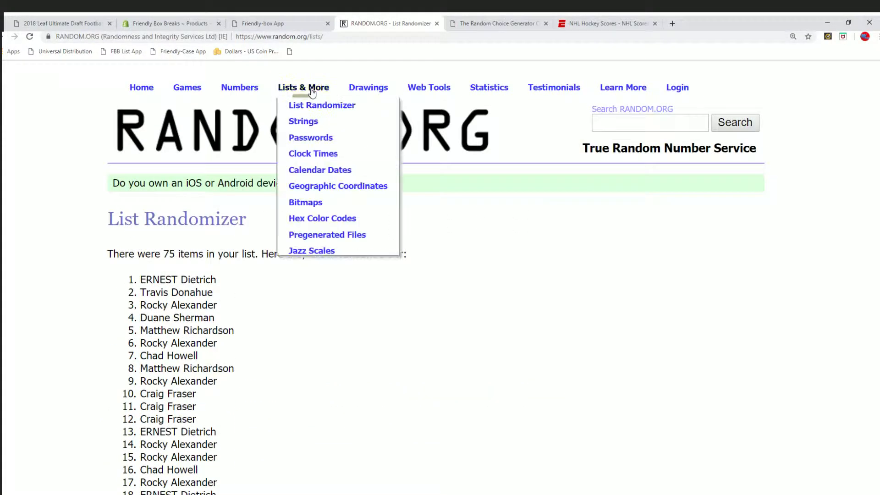
click(316, 105)
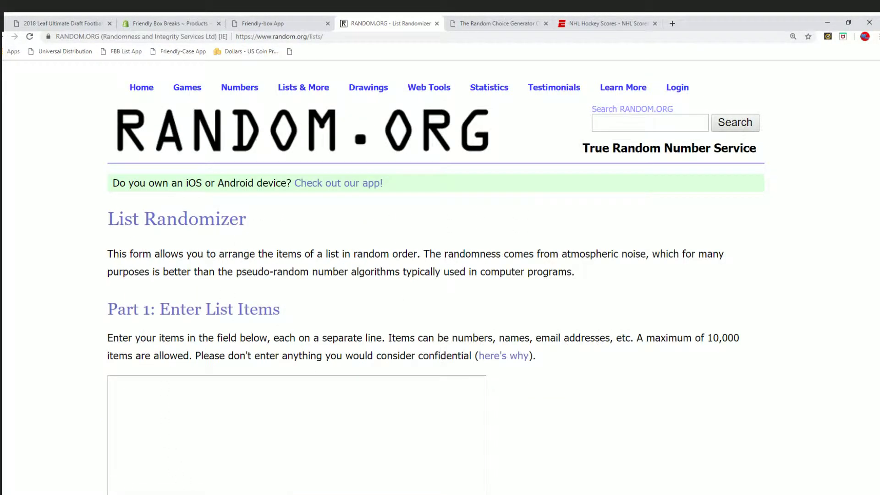
key(alt+Tab)
drag(399, 220, 402, 453)
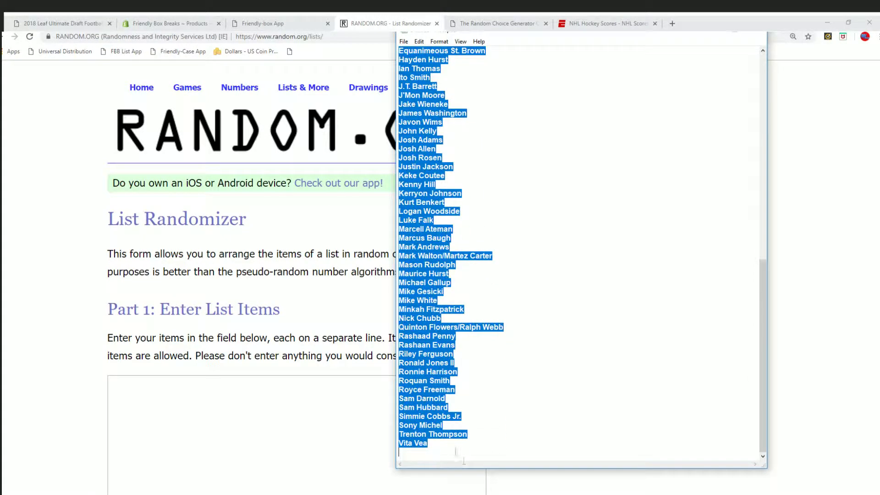
click(302, 409)
key(ctrl+v)
scroll(255, 337, down, 3)
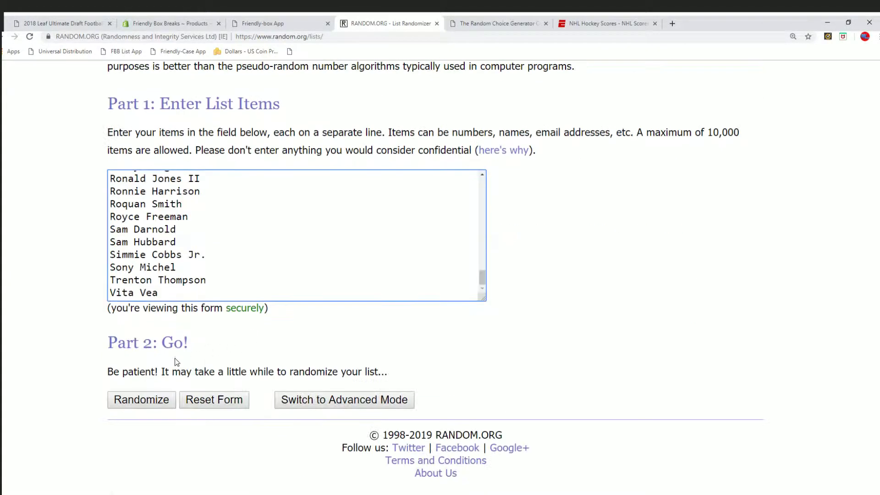
Randomize the player list, then reshuffle it three more times
click(147, 403)
scroll(148, 404, down, 10)
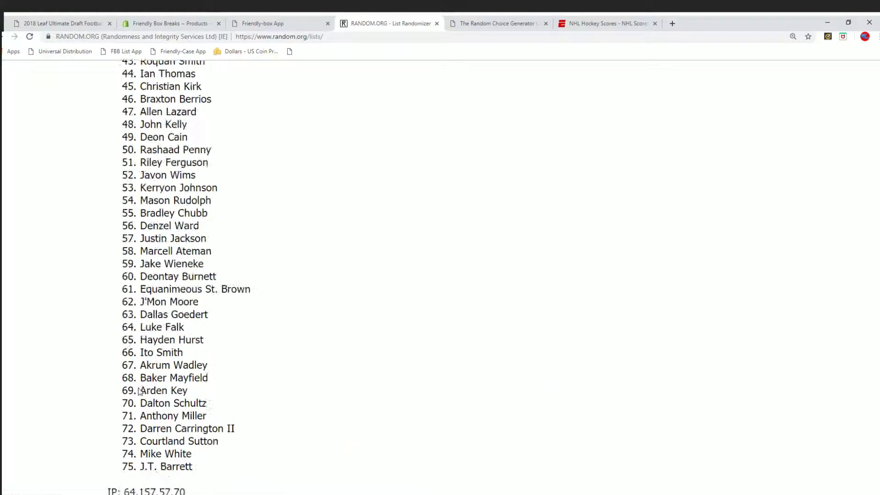
scroll(137, 394, down, 10)
scroll(140, 394, down, 10)
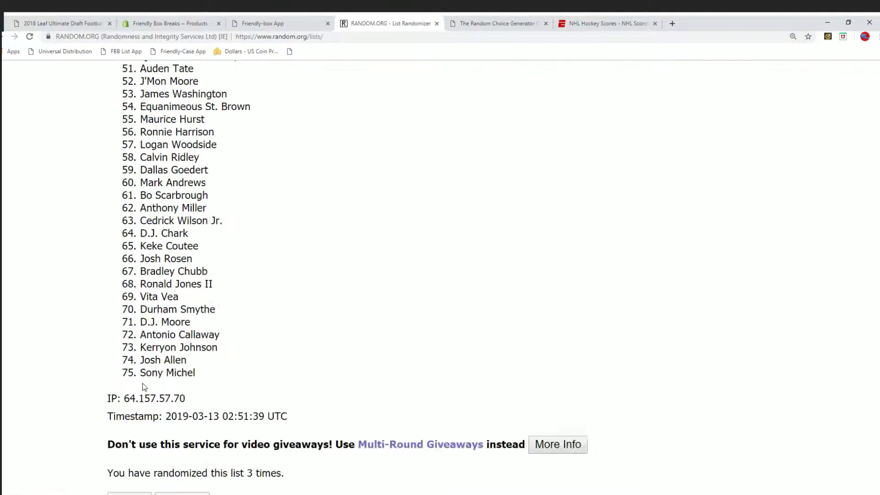
click(129, 400)
scroll(144, 380, down, 10)
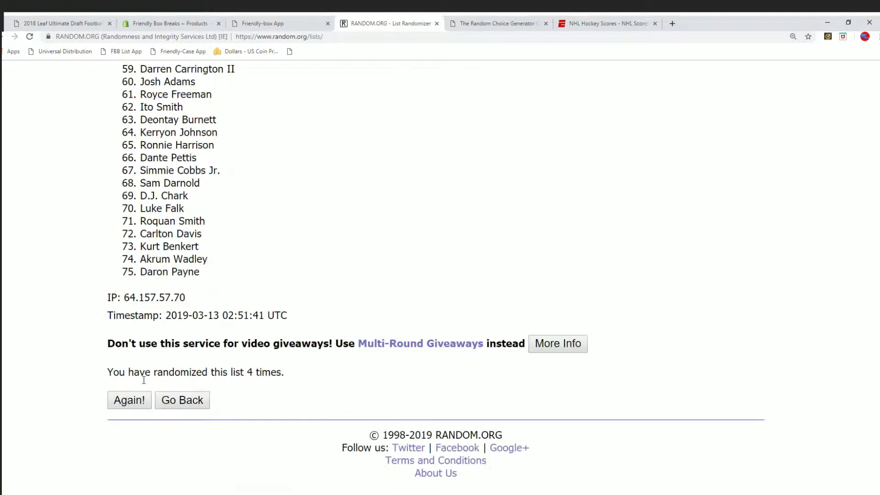
click(140, 400)
scroll(143, 383, down, 10)
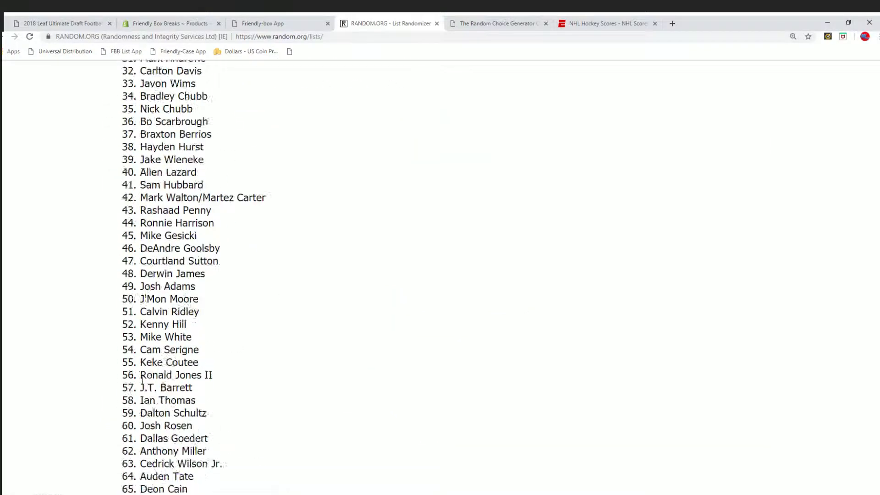
click(140, 399)
scroll(144, 382, down, 10)
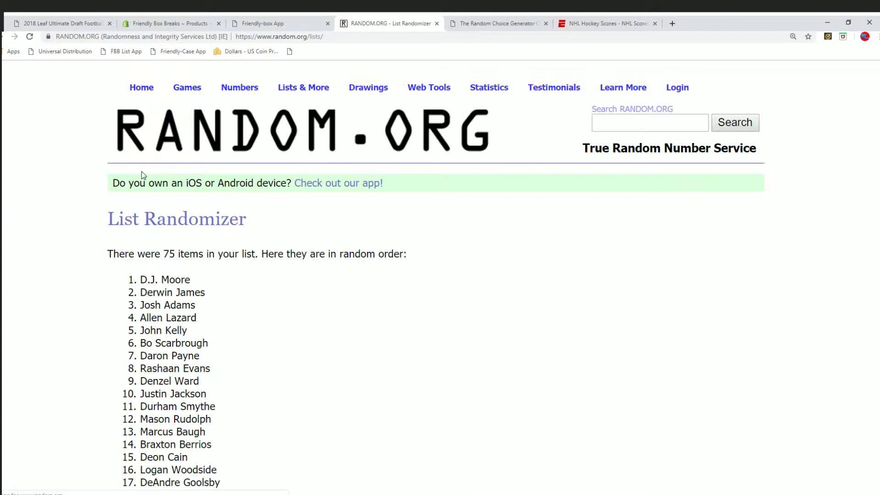
Copy the randomized player names and paste them into B2 as plain text
drag(140, 275, 209, 311)
scroll(210, 311, down, 10)
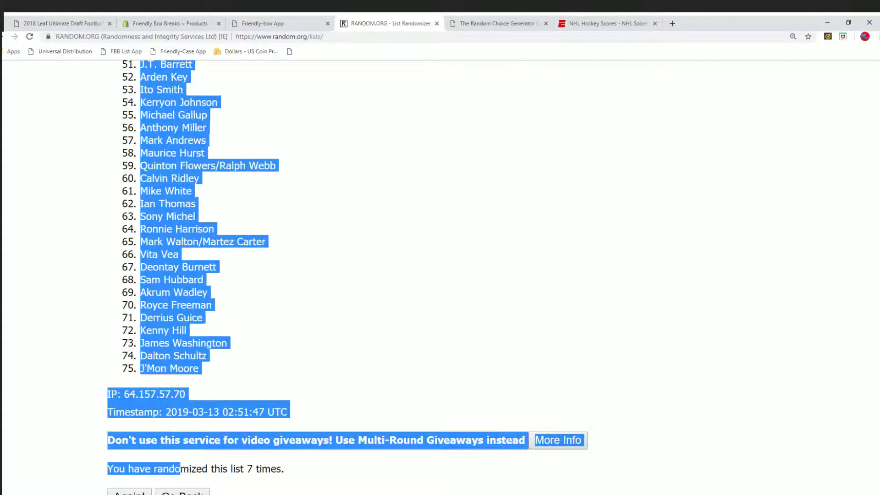
right_click(210, 298)
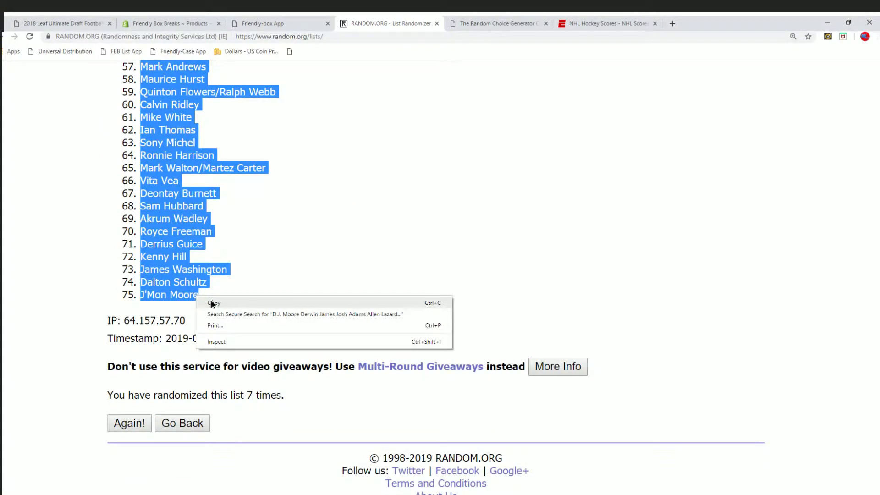
click(220, 305)
click(209, 471)
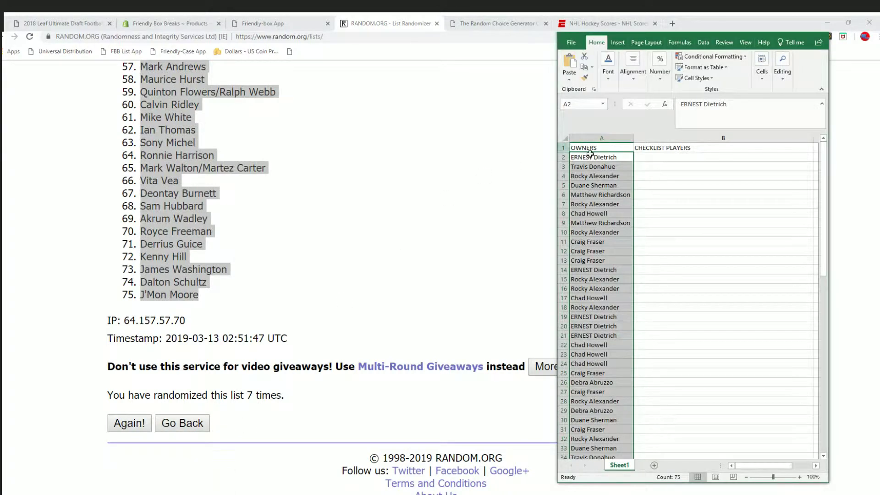
right_click(666, 160)
click(708, 210)
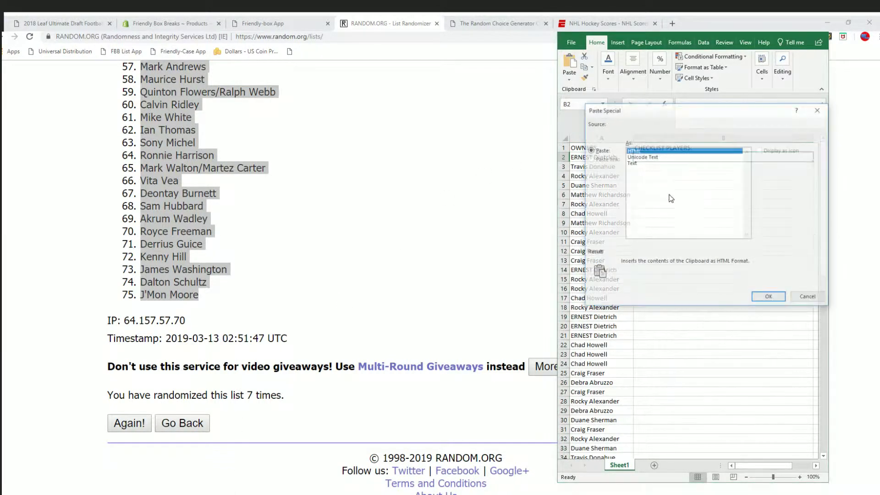
click(630, 164)
click(767, 298)
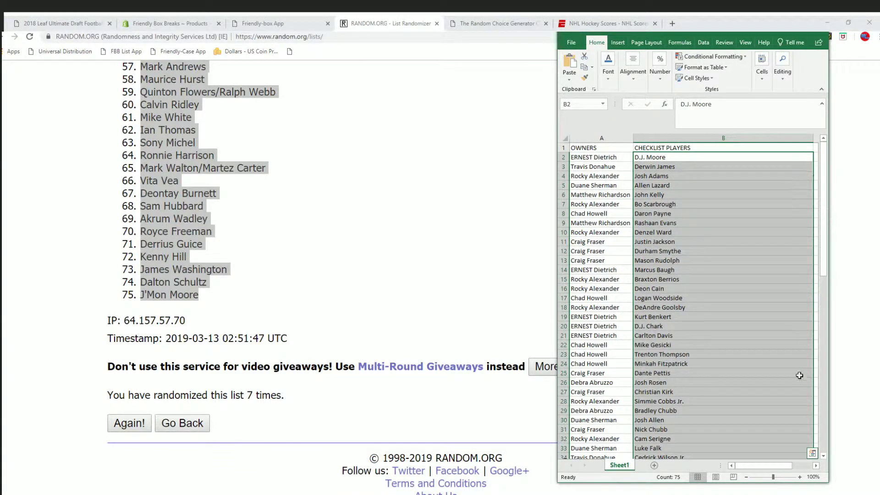
Autofit column B and apply All Borders to both name columns
click(817, 466)
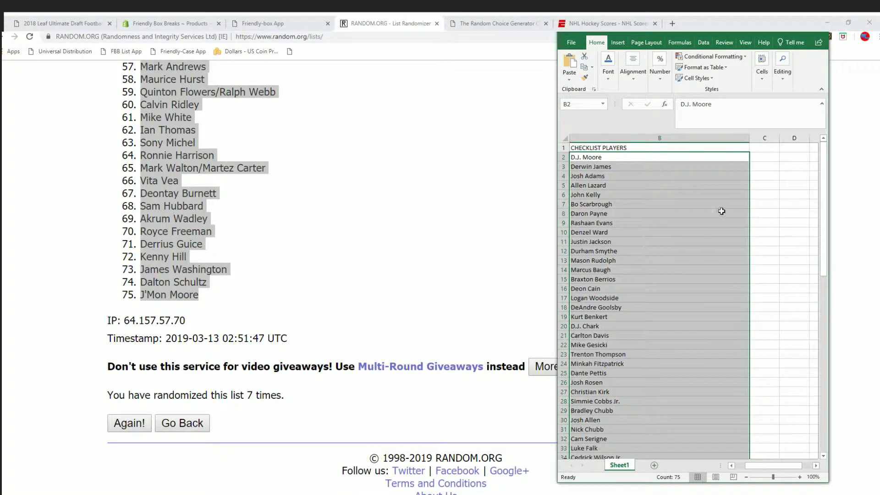
double_click(748, 138)
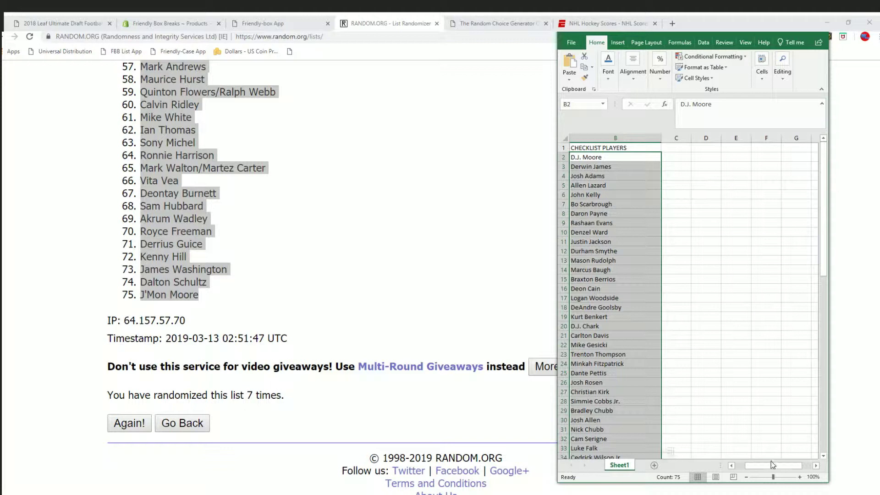
drag(772, 465, 714, 467)
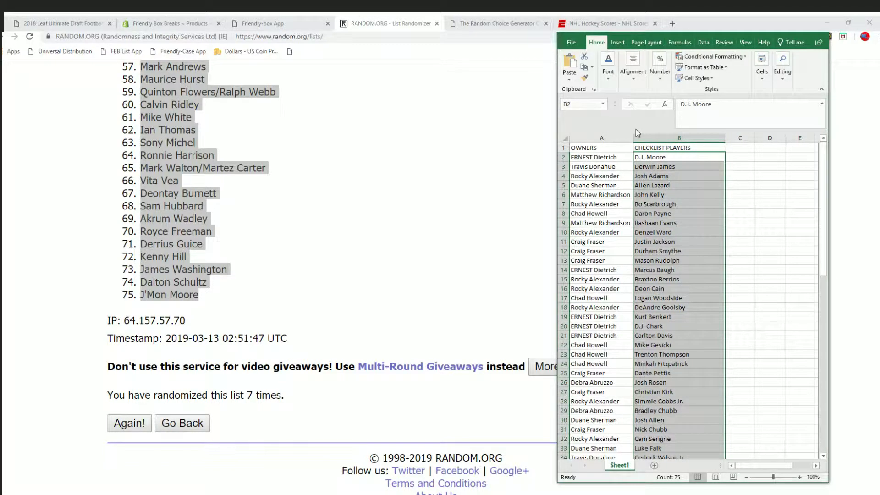
scroll(636, 129, down, 7)
scroll(636, 129, down, 7)
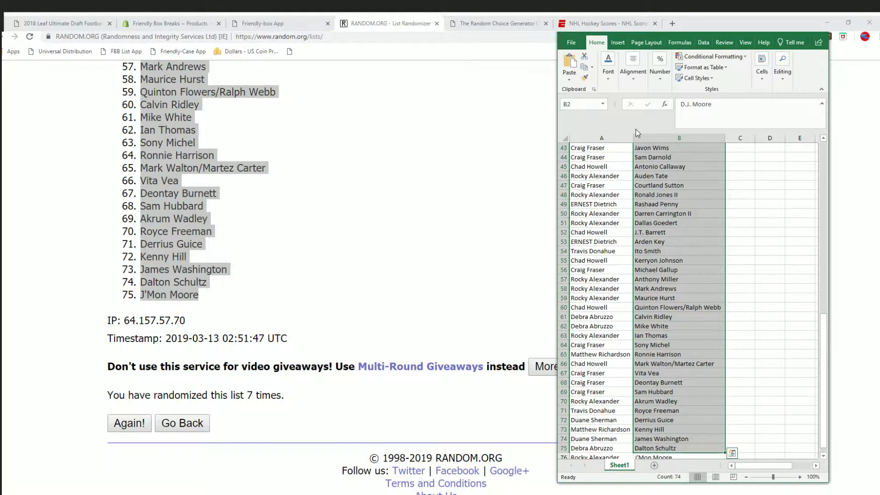
key(shift+Left)
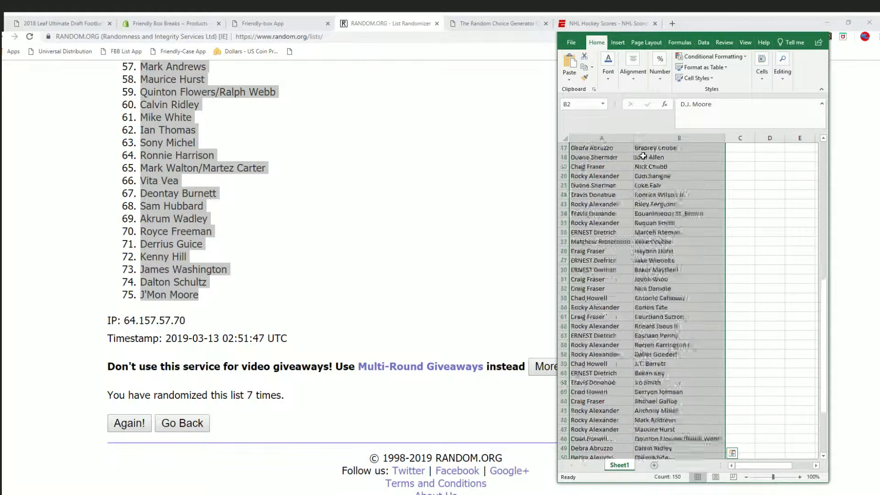
scroll(641, 156, up, 8)
right_click(649, 177)
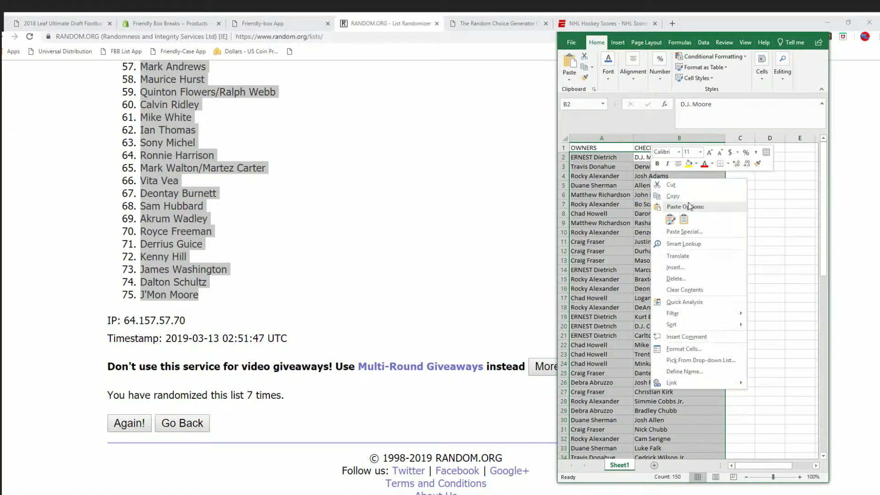
click(728, 164)
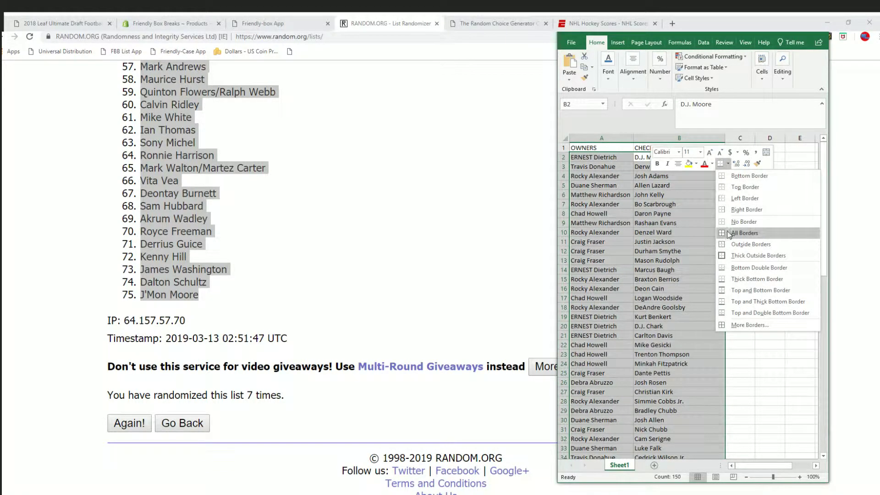
click(736, 228)
click(678, 195)
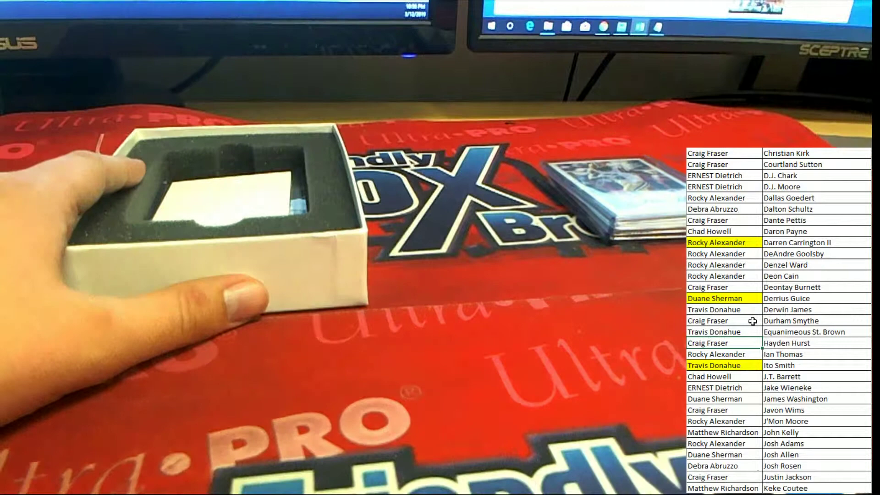
scroll(754, 320, up, 4)
scroll(755, 321, up, 3)
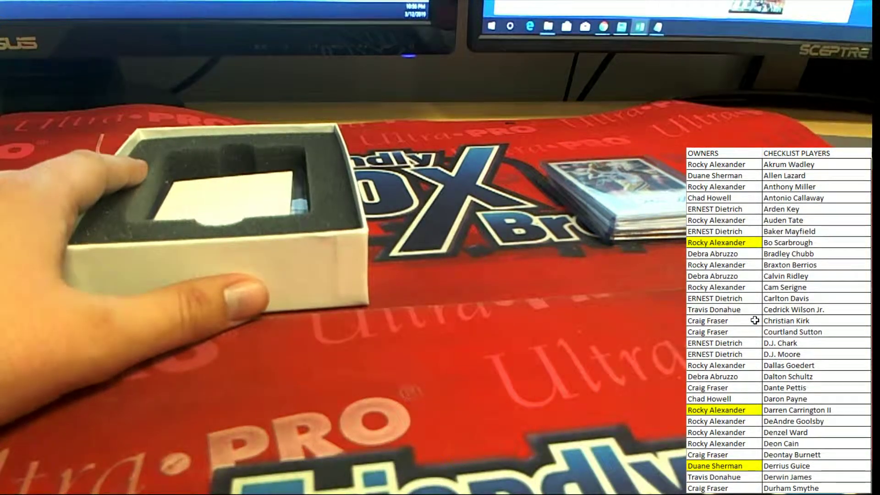